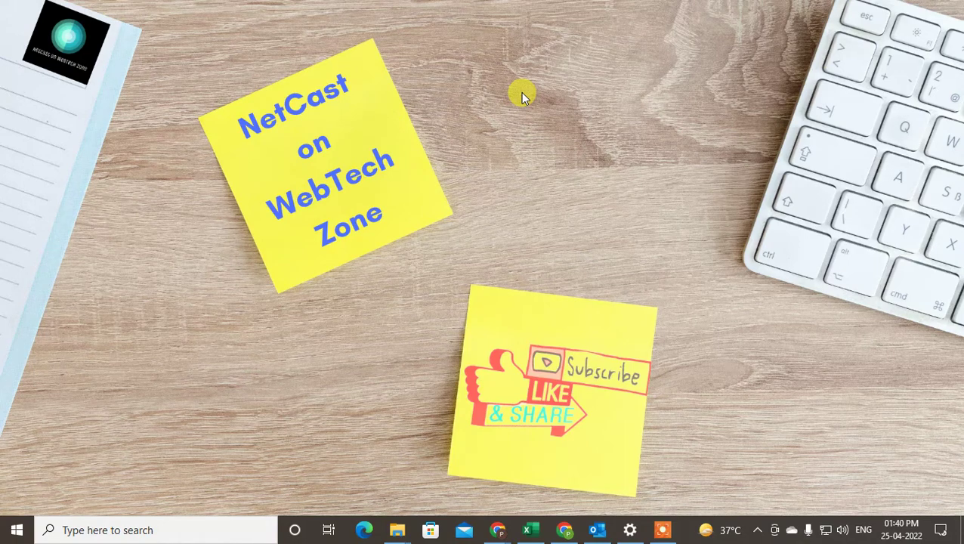
Bring Outlook forward, switch to the Mail inbox and show the Outlook.com welcome email.
right_click(556, 80)
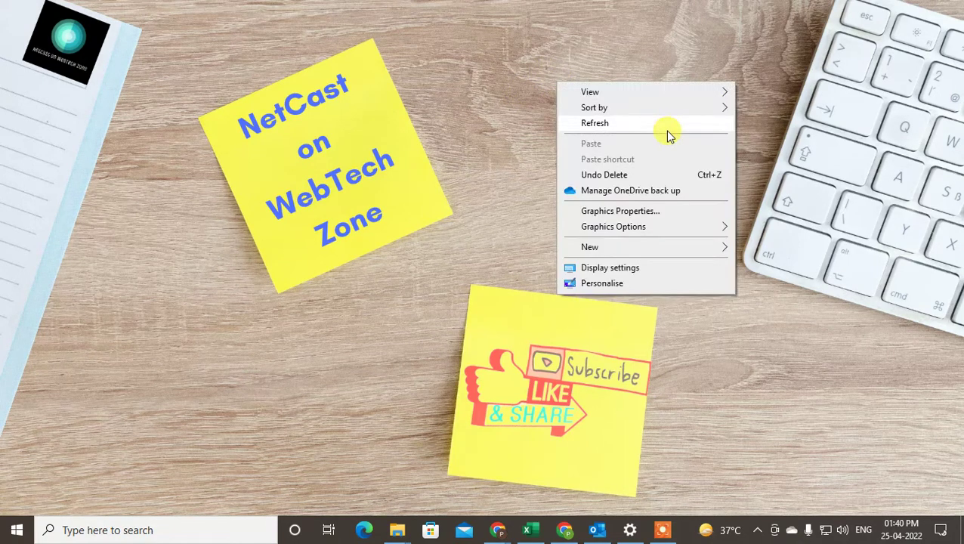
click(654, 124)
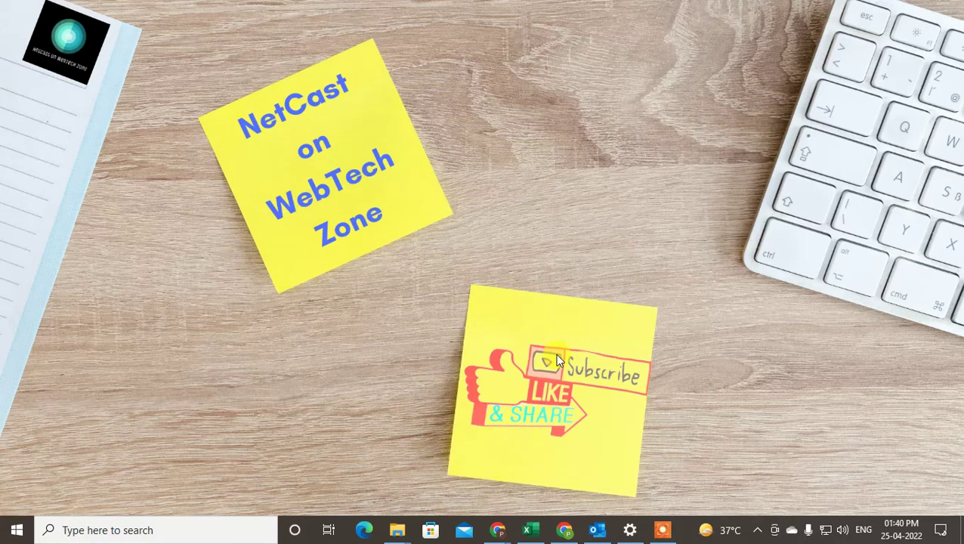
click(601, 532)
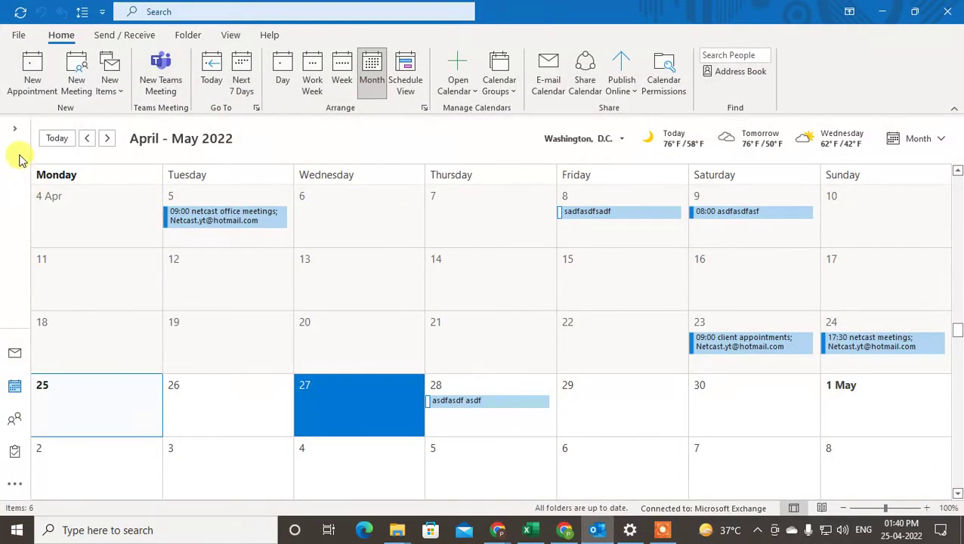
click(18, 351)
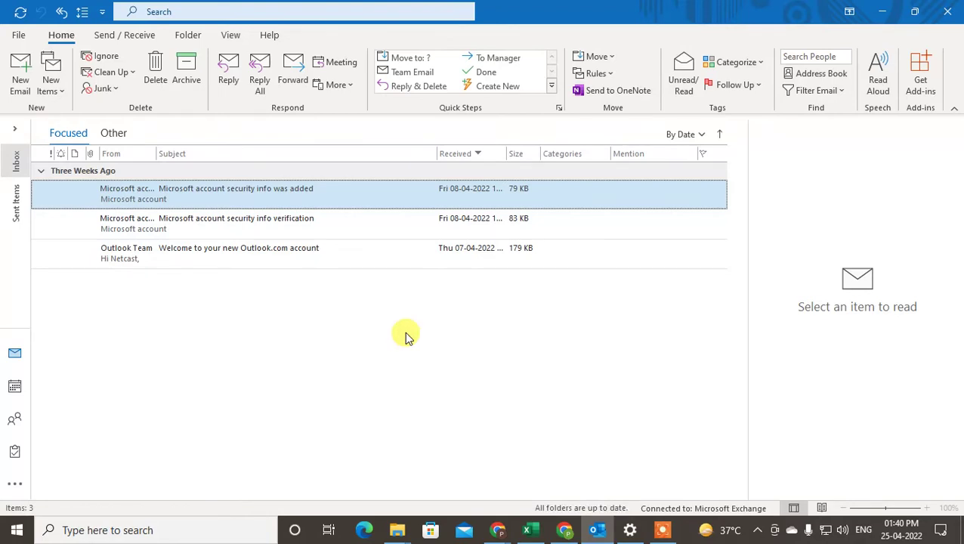
click(190, 223)
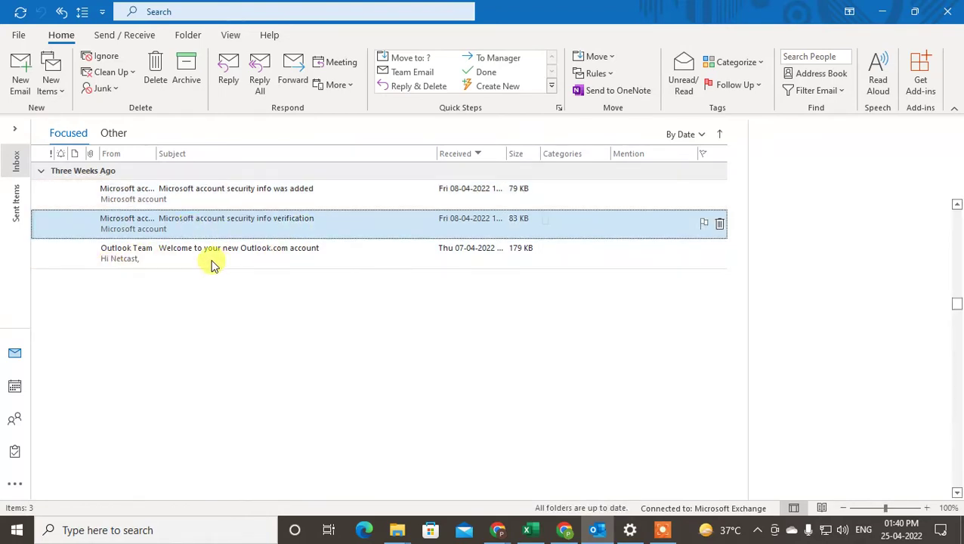
click(164, 258)
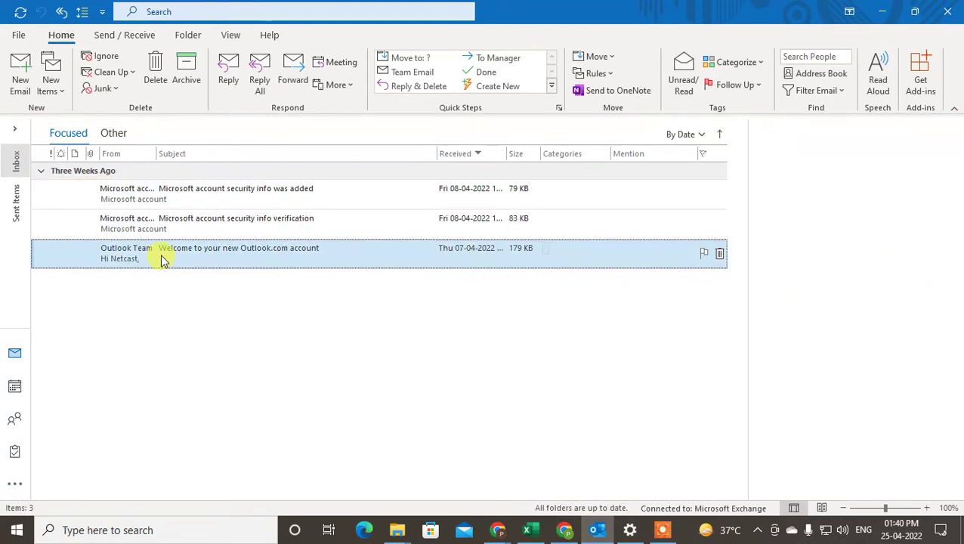
Open the welcome email in its own window, scroll through it, and show its extra response options.
double_click(248, 253)
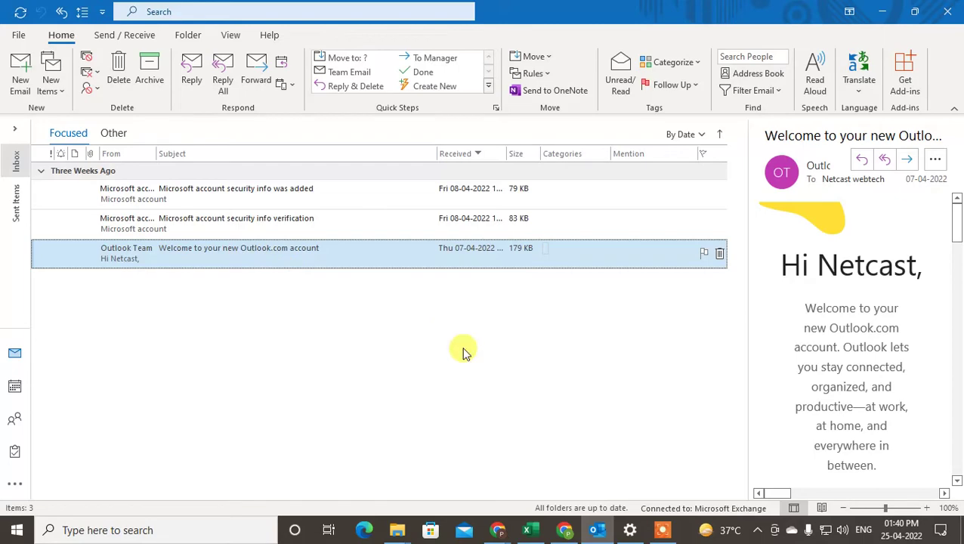
drag(288, 47, 308, 29)
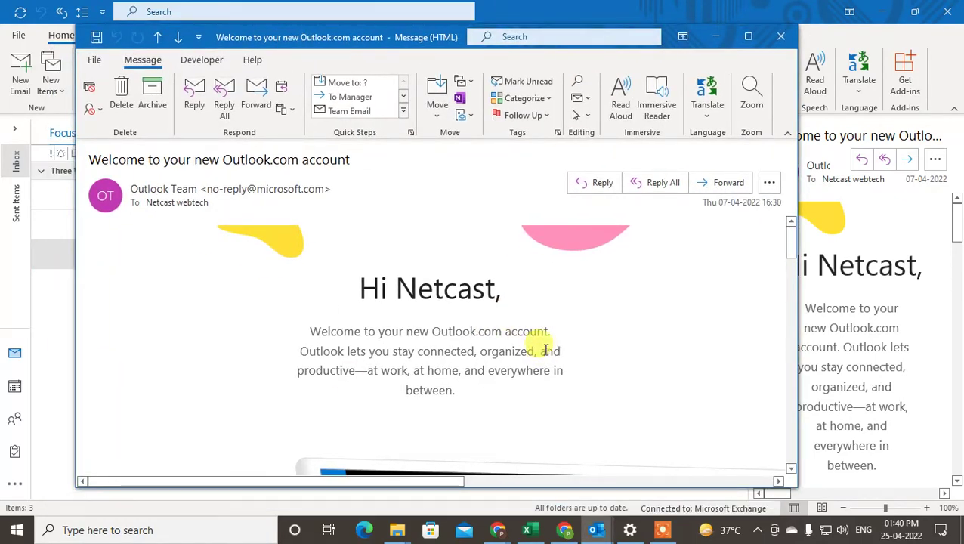
scroll(544, 345, down, 1)
scroll(532, 350, down, 3)
scroll(538, 355, down, 2)
scroll(538, 352, down, 3)
scroll(538, 349, down, 2)
scroll(540, 349, down, 2)
scroll(542, 352, up, 3)
scroll(541, 349, up, 3)
scroll(542, 350, up, 2)
scroll(333, 318, up, 2)
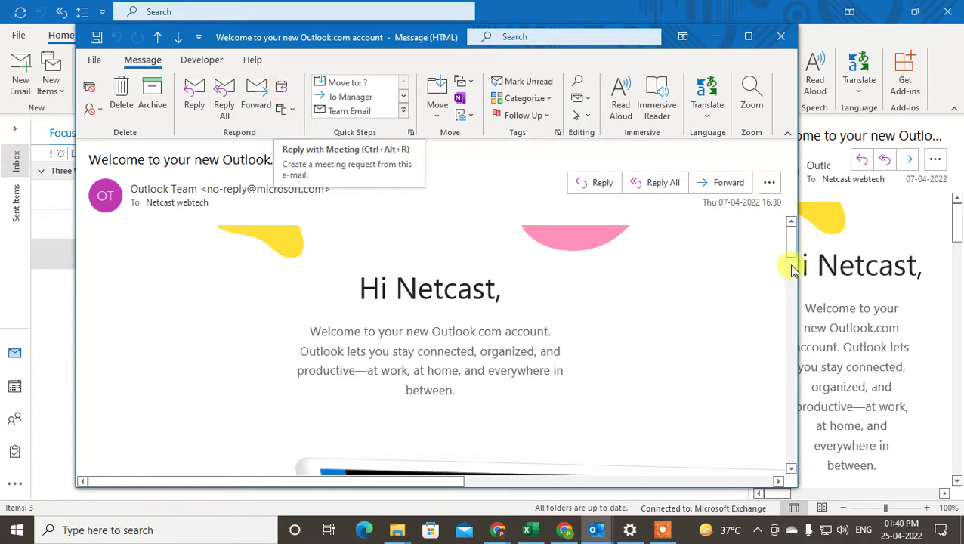
click(769, 183)
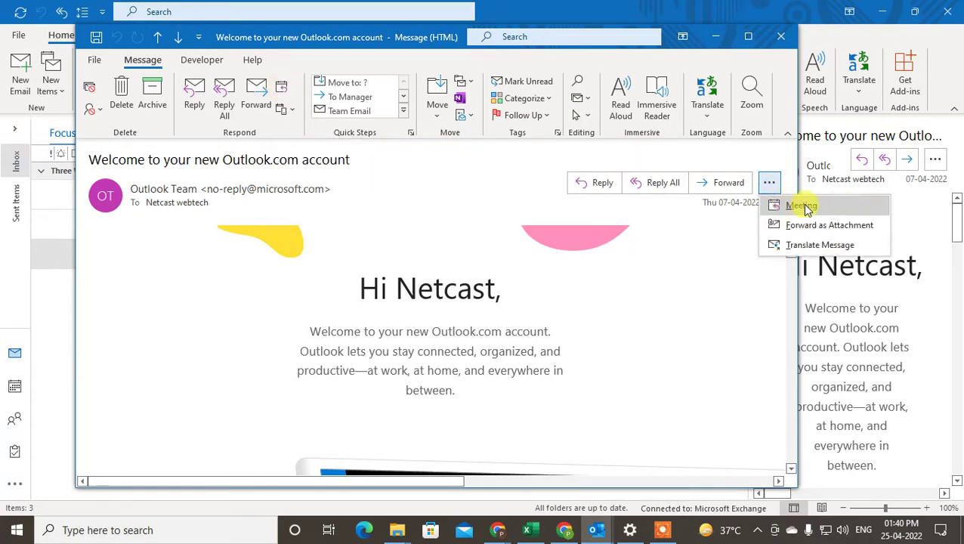
Reply to the welcome email with a meeting and add the suggested gmail contact as required attendee.
click(801, 206)
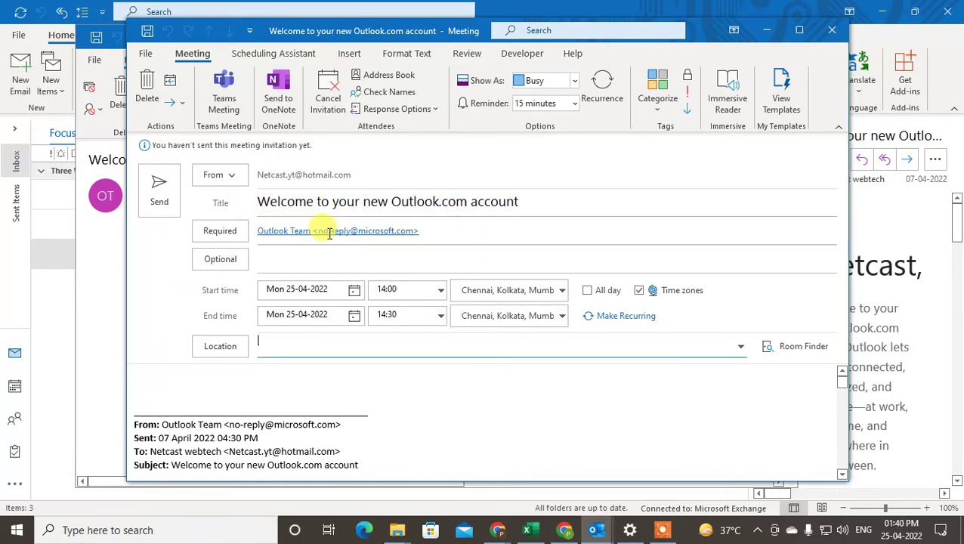
mouse_move(338, 231)
click(428, 233)
text(n)
key(Return)
Confirm the netcast 2 contact as an attendee in Select Attendees from the Contacts address book.
click(204, 231)
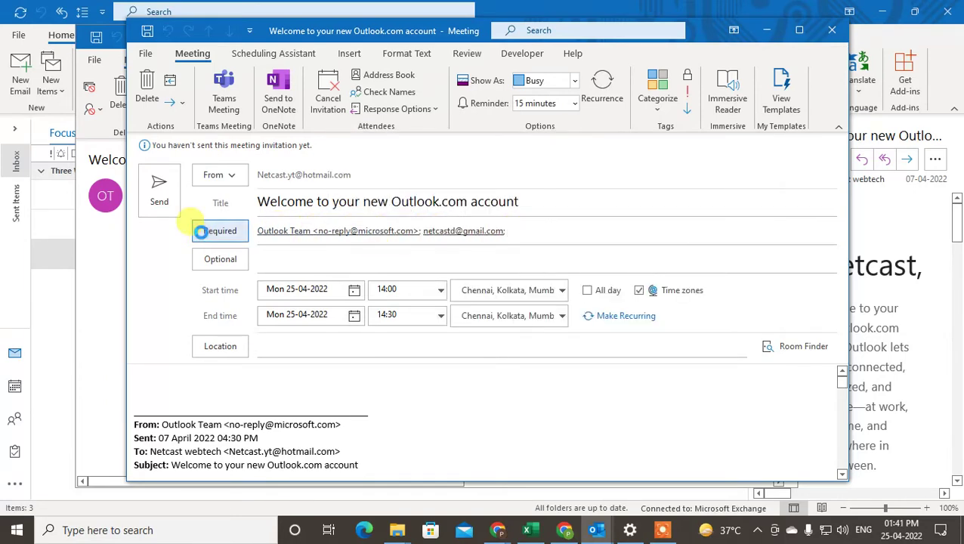
click(507, 145)
click(473, 166)
click(311, 193)
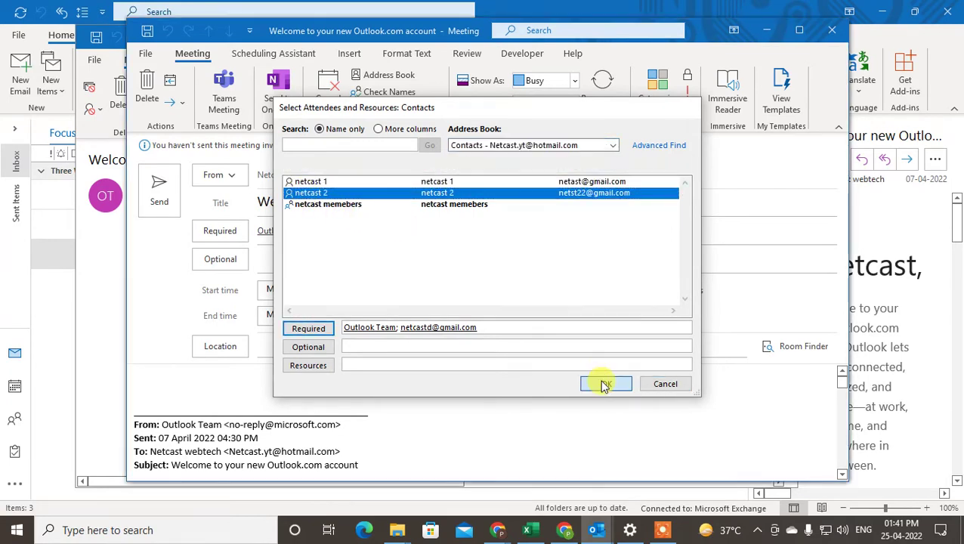
click(604, 384)
click(264, 259)
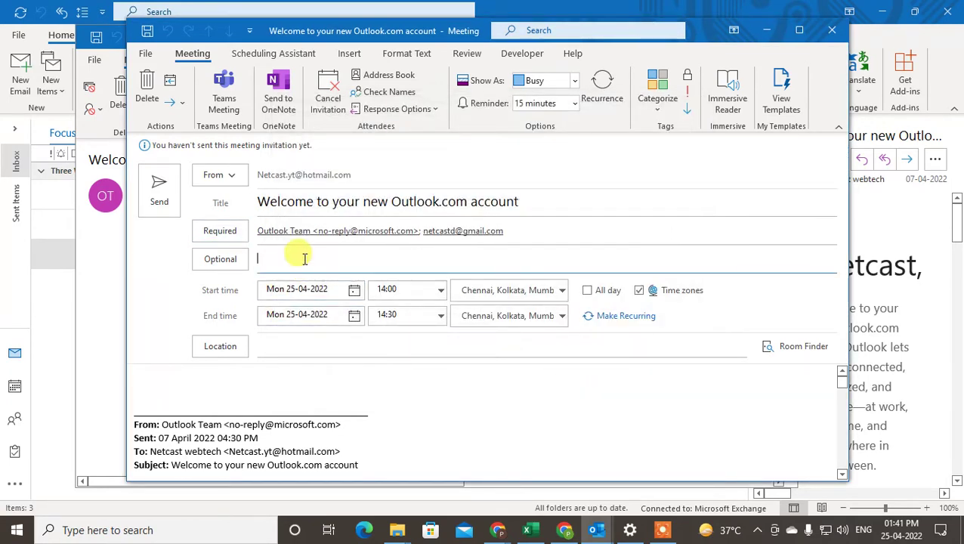
click(144, 294)
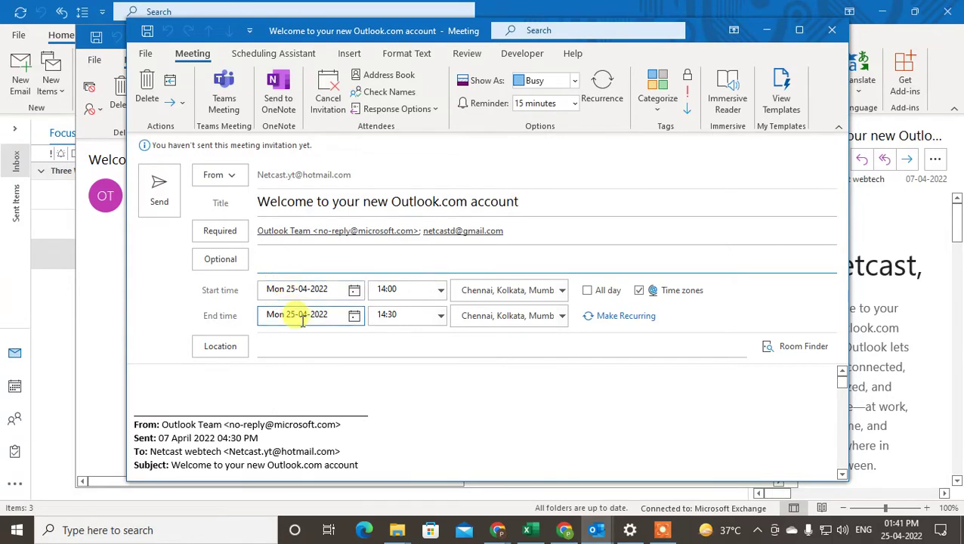
Schedule the meeting for Wednesday 27-04-2022 from 14:00 to 15:00.
click(278, 289)
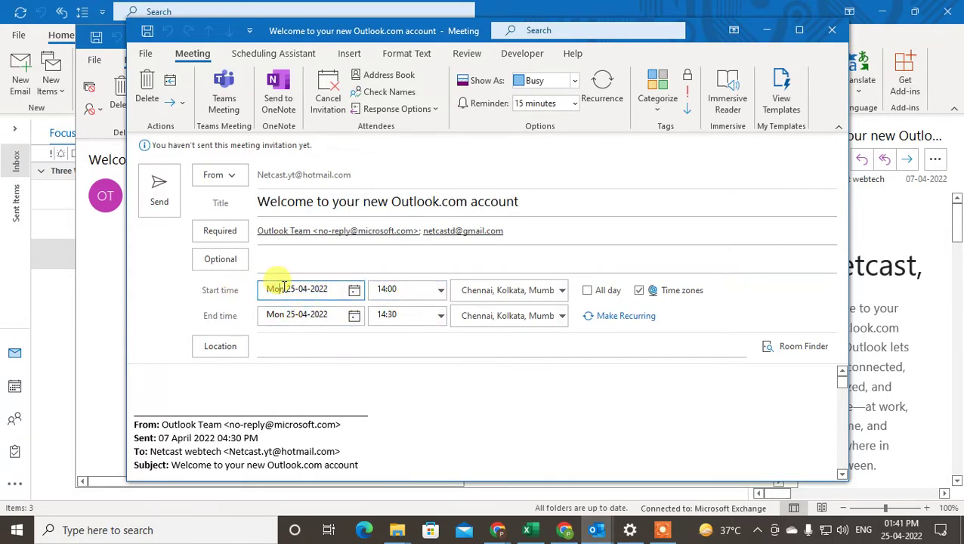
click(354, 289)
click(283, 408)
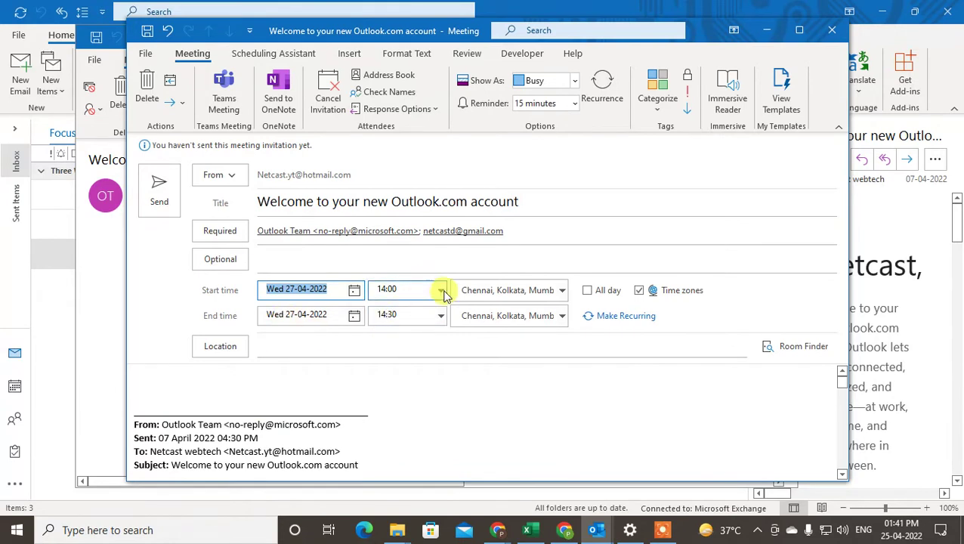
click(440, 315)
click(397, 357)
click(289, 344)
text(4th floor ,conference room. a wing)
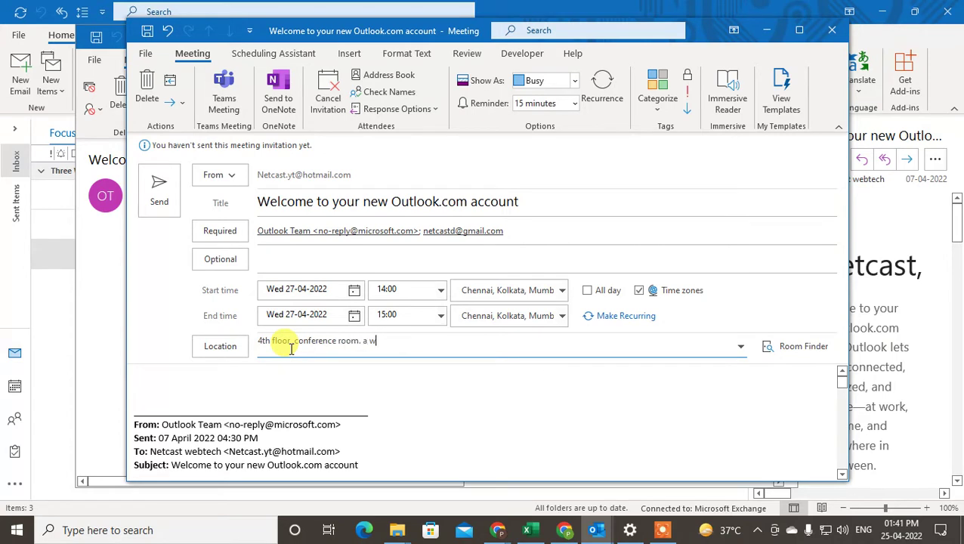
Type a 'Notes' heading with an empty line beneath it in the invitation body.
click(405, 409)
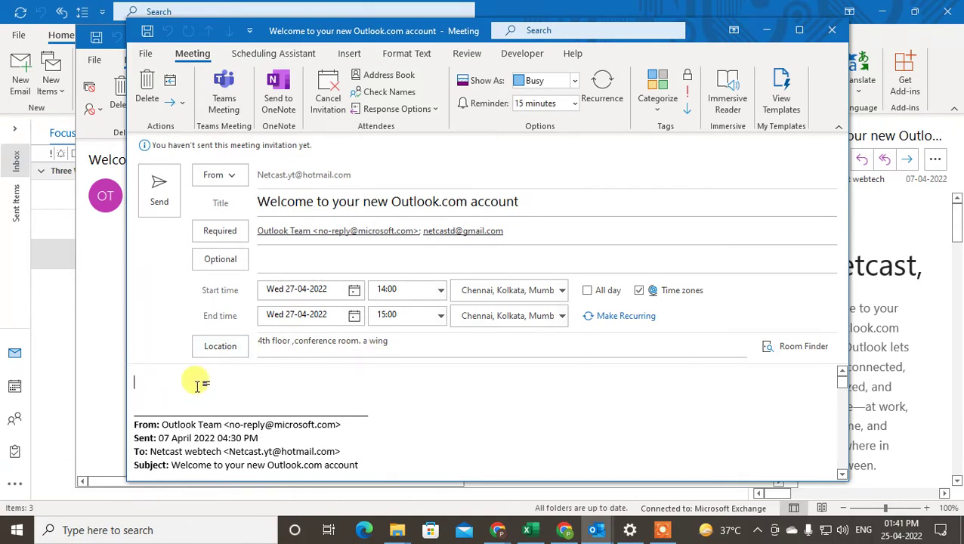
text(no)
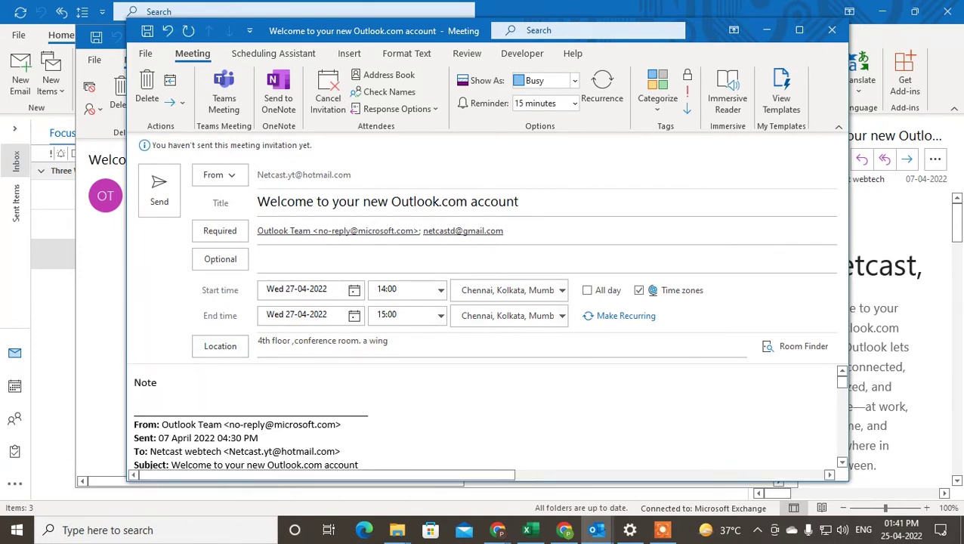
key(Return)
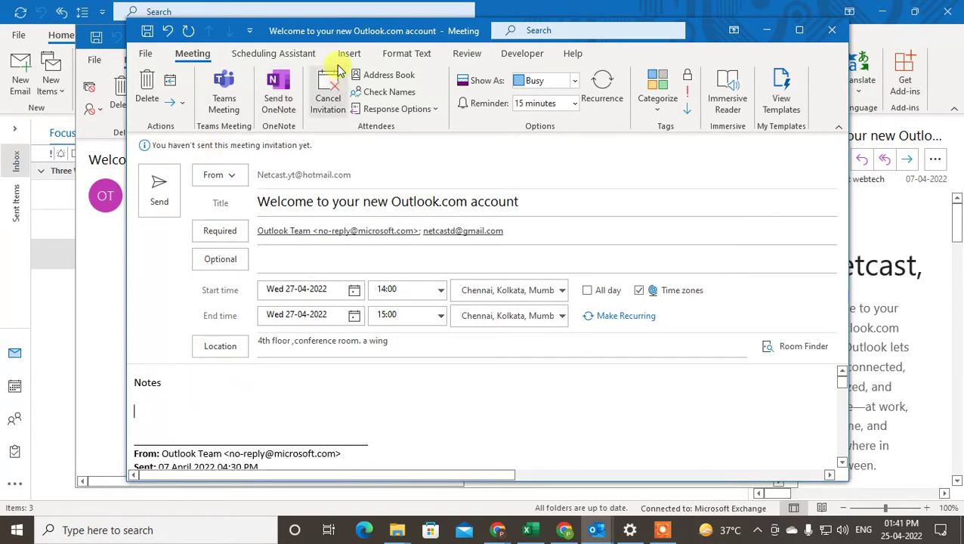
Browse Insert > Attach File but close it without attaching any file.
click(344, 55)
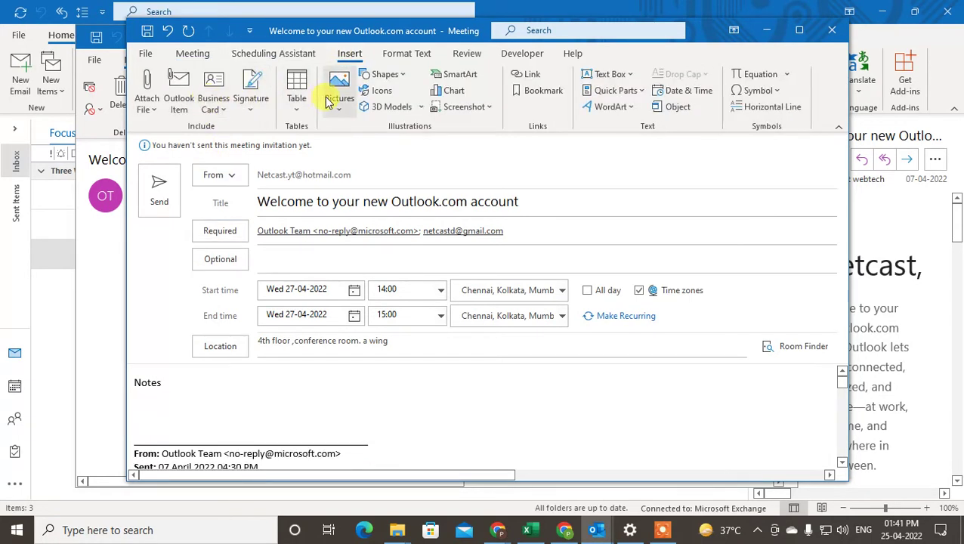
click(149, 100)
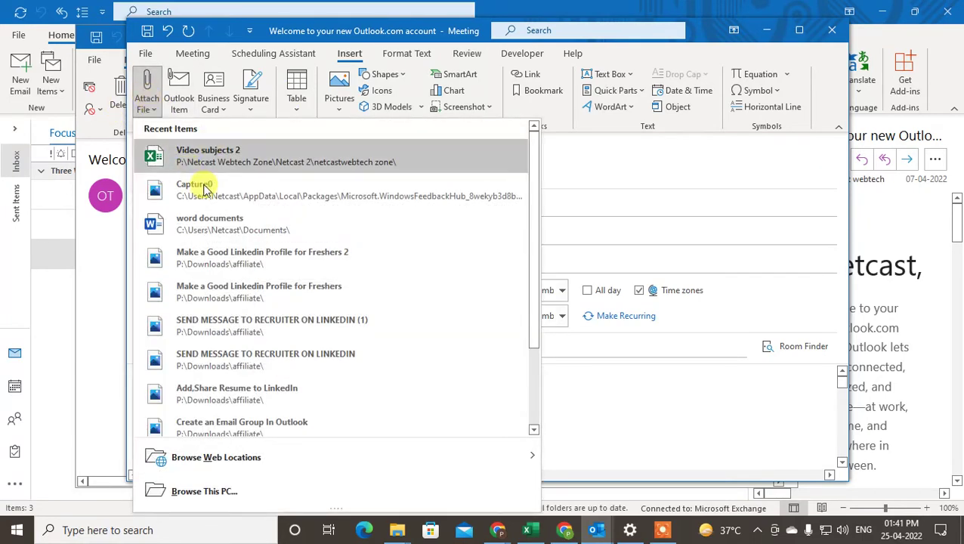
click(637, 166)
click(192, 53)
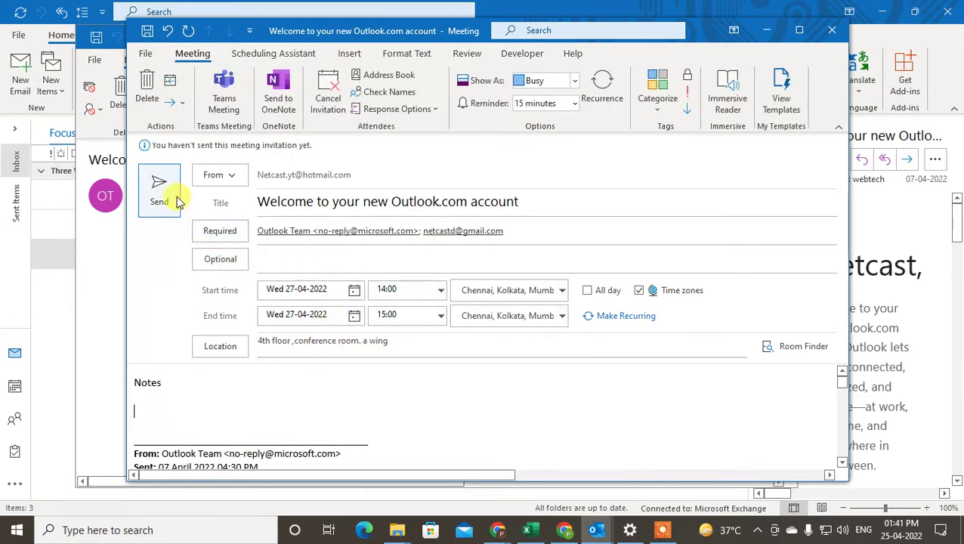
Discard the unsent meeting invitation and close the welcome email.
click(832, 30)
click(469, 296)
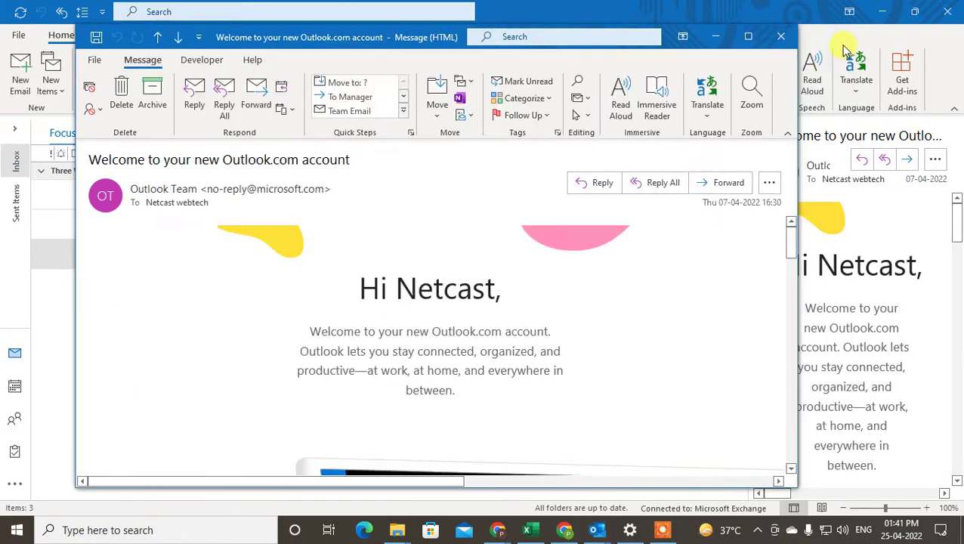
click(781, 35)
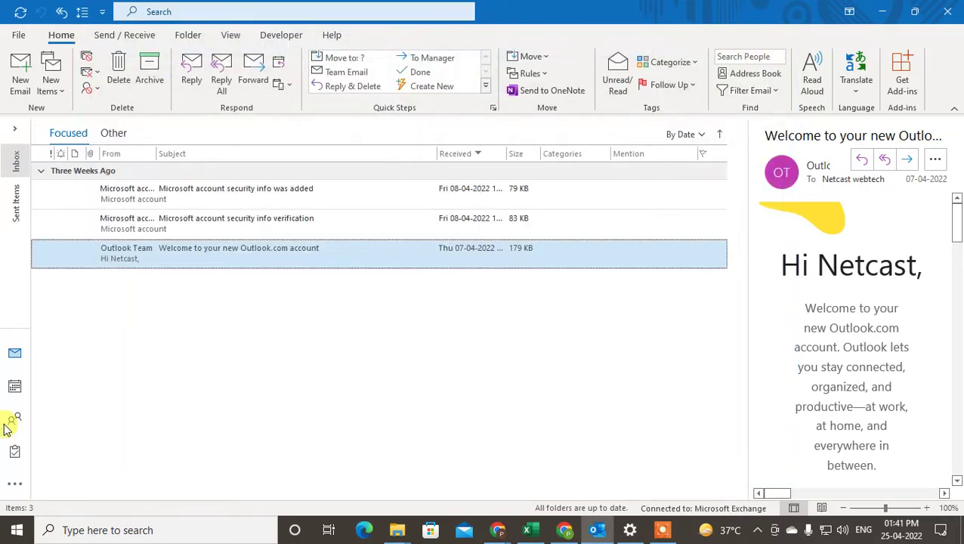
Switch to the calendar, scroll to late April, and select Friday 29 April 2022.
click(15, 388)
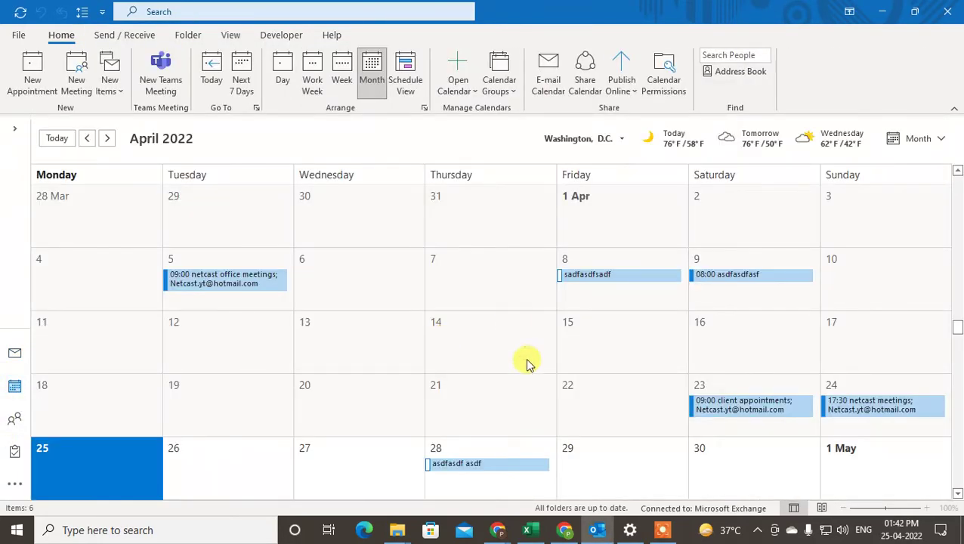
scroll(611, 452, down, 2)
click(602, 359)
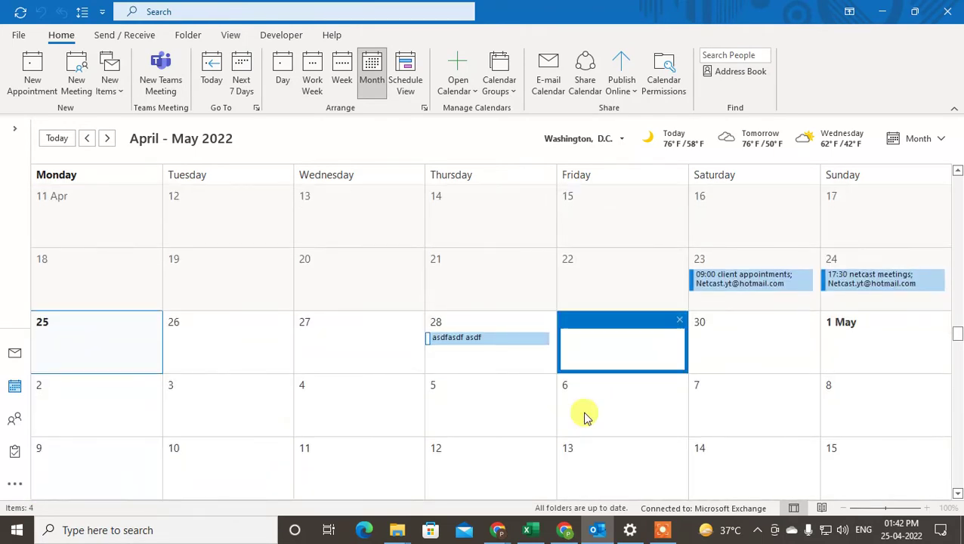
click(640, 436)
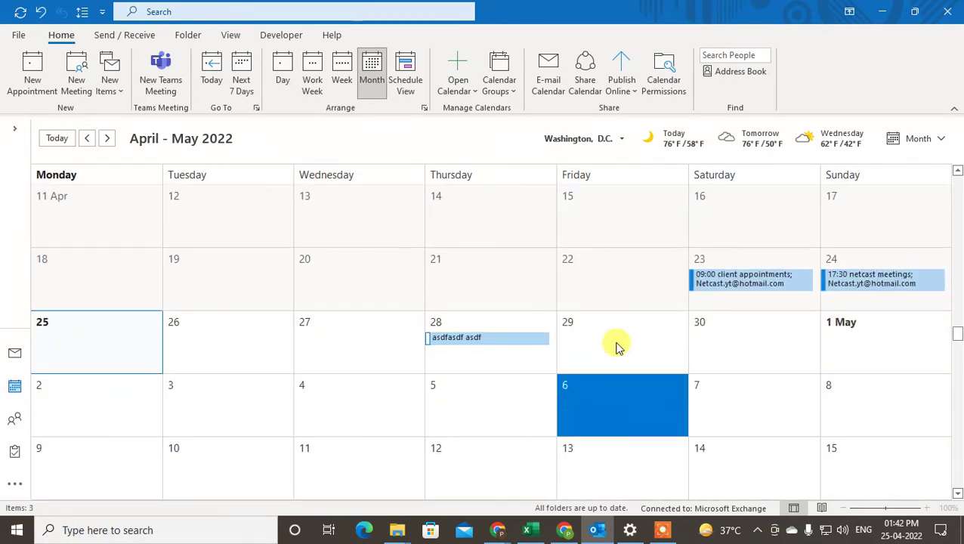
click(615, 344)
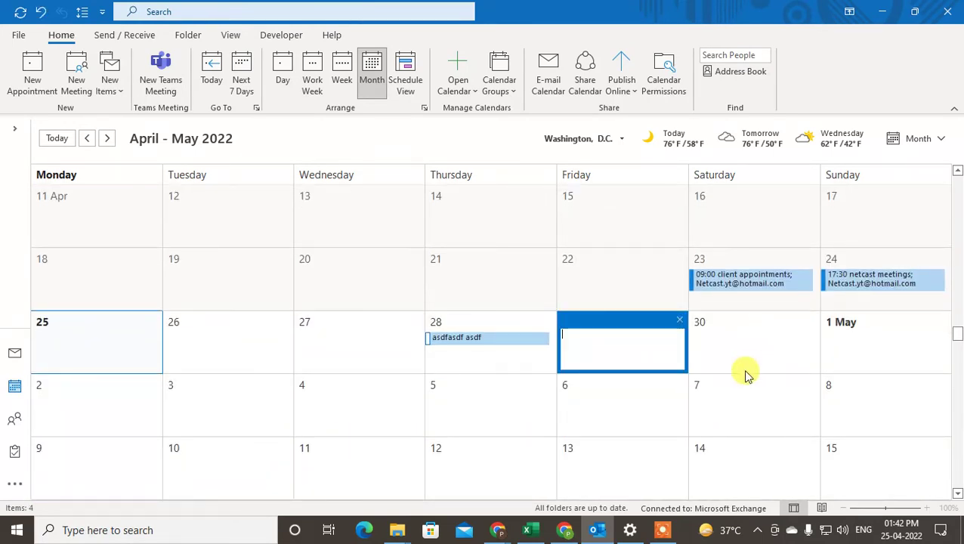
key(Escape)
click(724, 350)
click(592, 327)
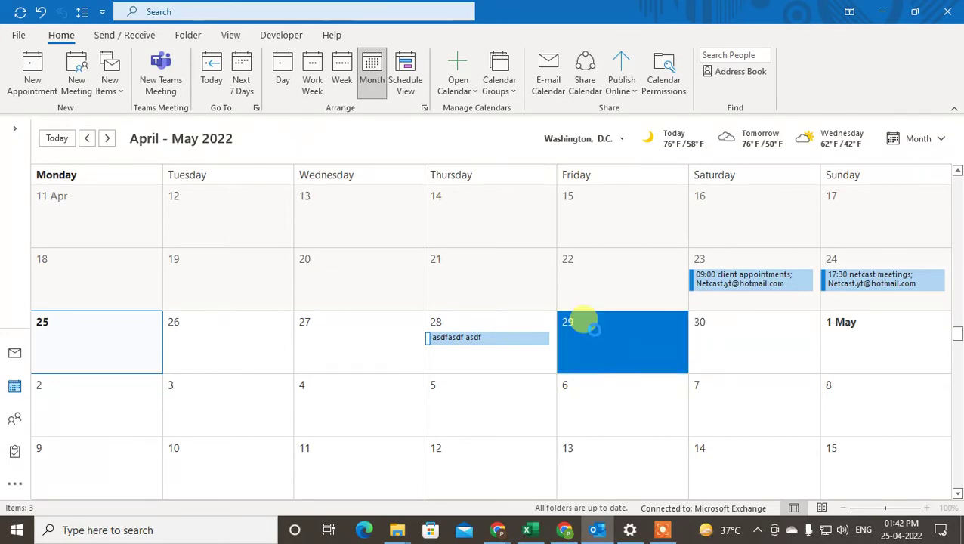
Open a new all-day event for Friday 29 April 2022.
double_click(596, 334)
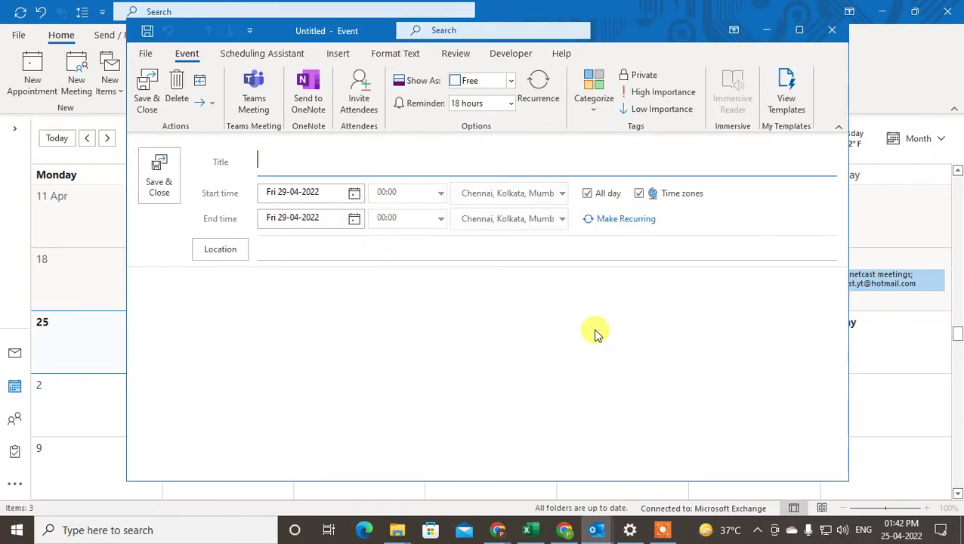
mouse_move(631, 28)
mouse_down()
mouse_move(501, 35)
mouse_move(609, 52)
mouse_up()
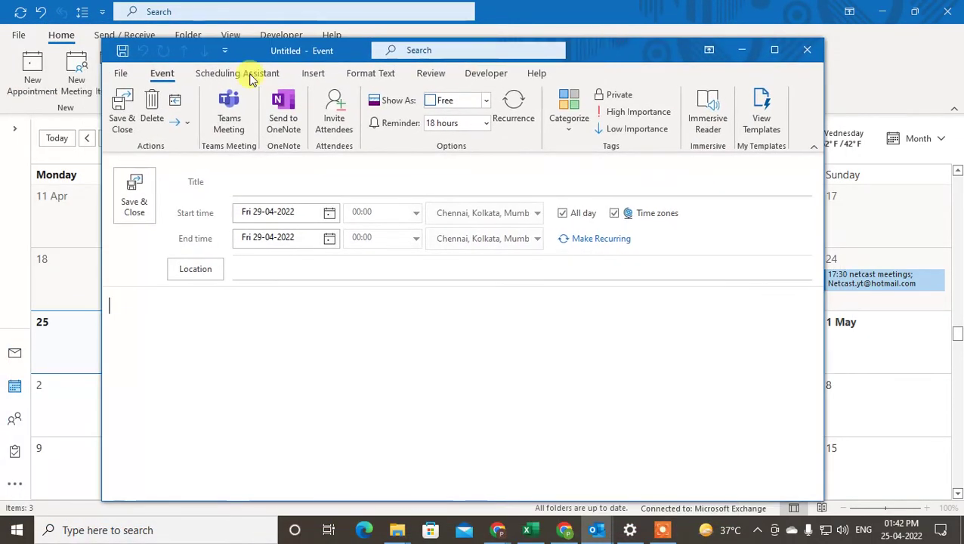
click(319, 51)
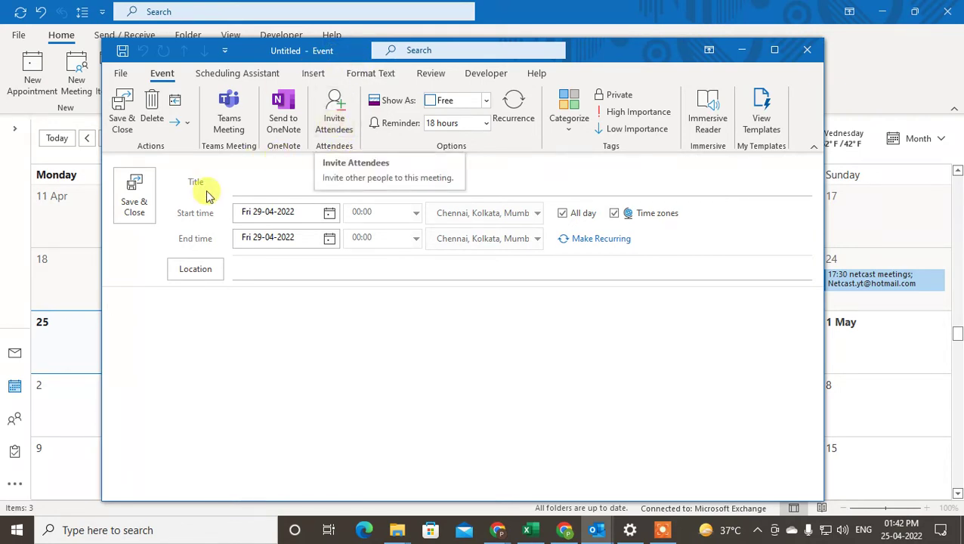
Title the event 'netcast office', set the A-wing conference room location, and invite attendees.
click(263, 182)
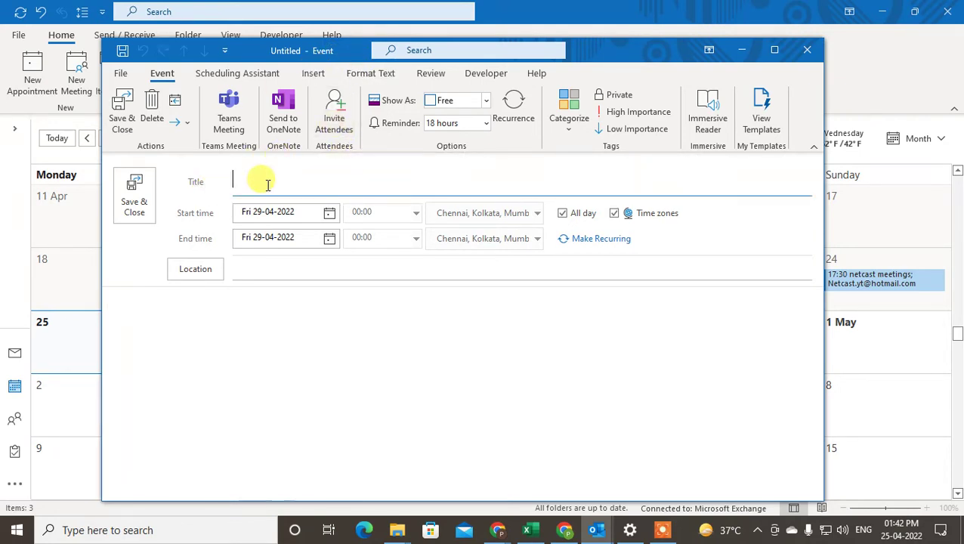
text(netcast office)
click(232, 310)
click(258, 276)
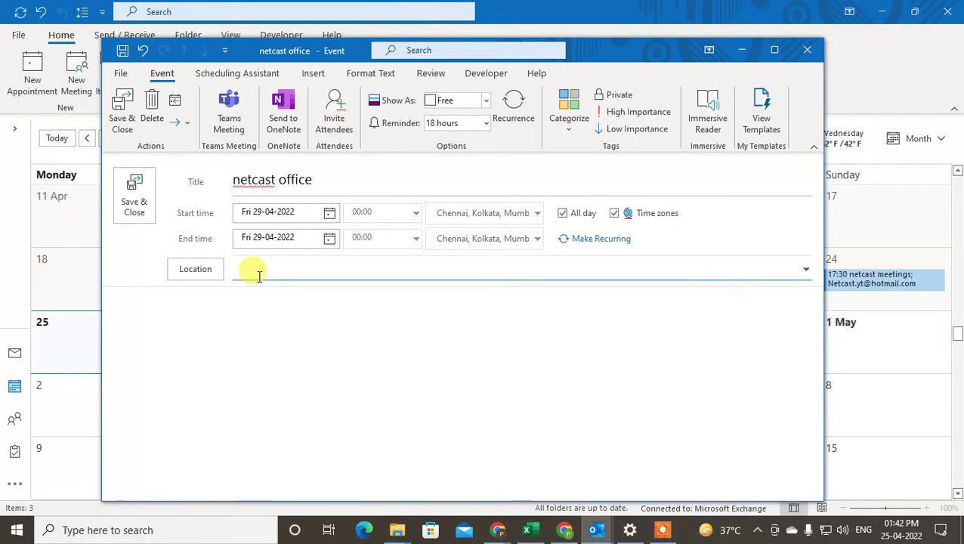
text(a wing conferene rorom)
key(Tab)
click(336, 114)
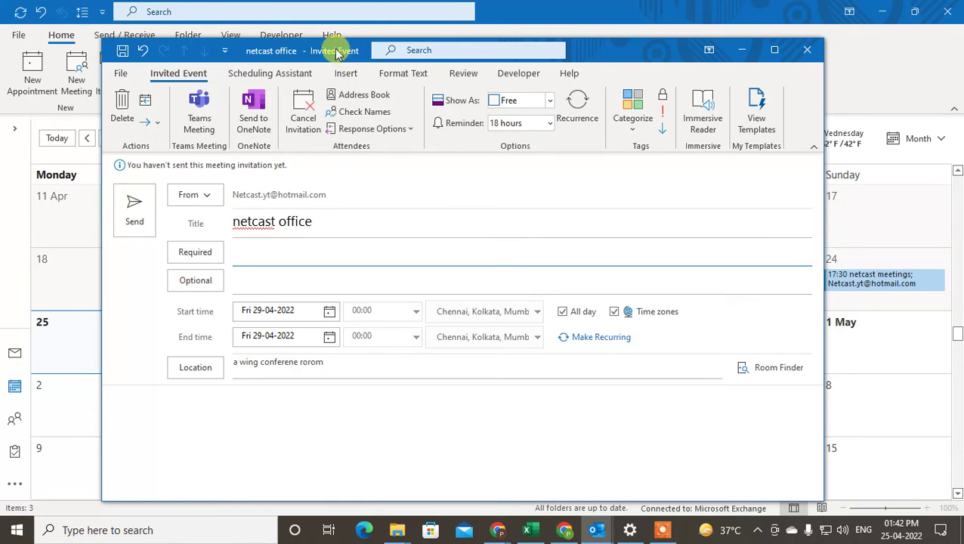
Add netcast 2 and netcast 1 as required attendees in Select Attendees.
click(273, 250)
click(195, 253)
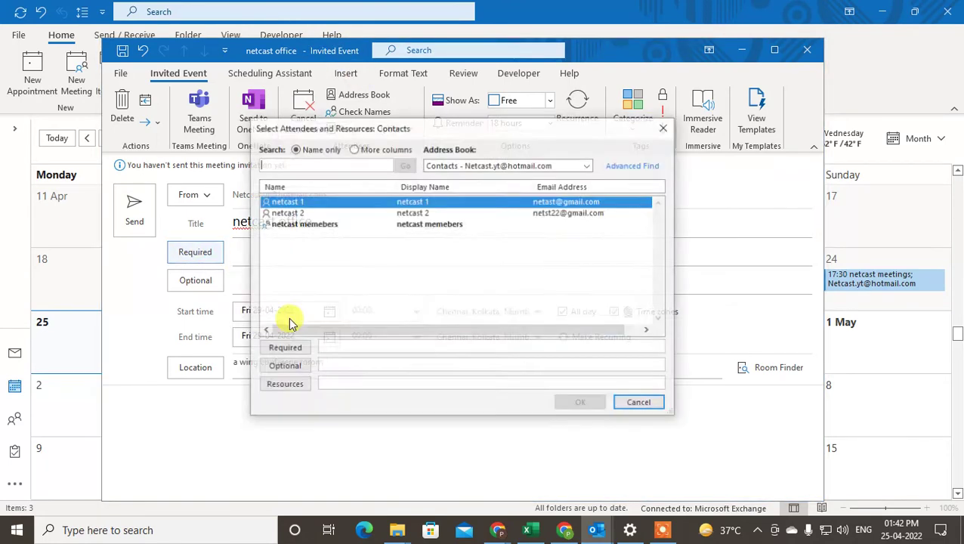
click(317, 212)
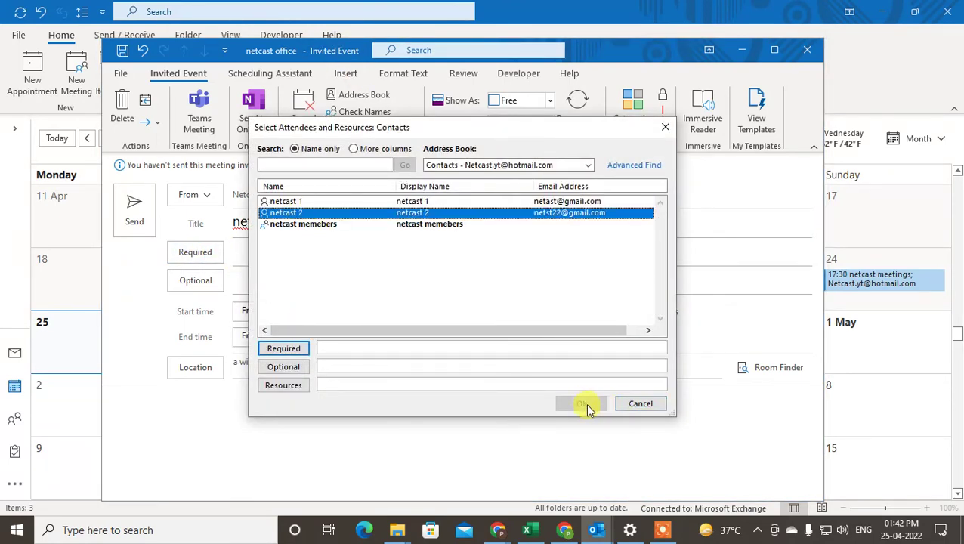
double_click(469, 211)
click(469, 202)
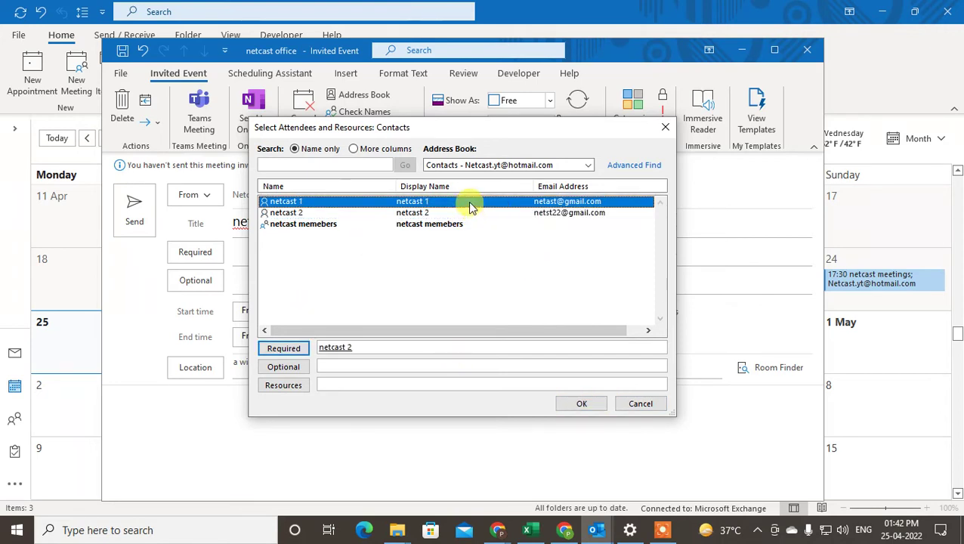
double_click(468, 206)
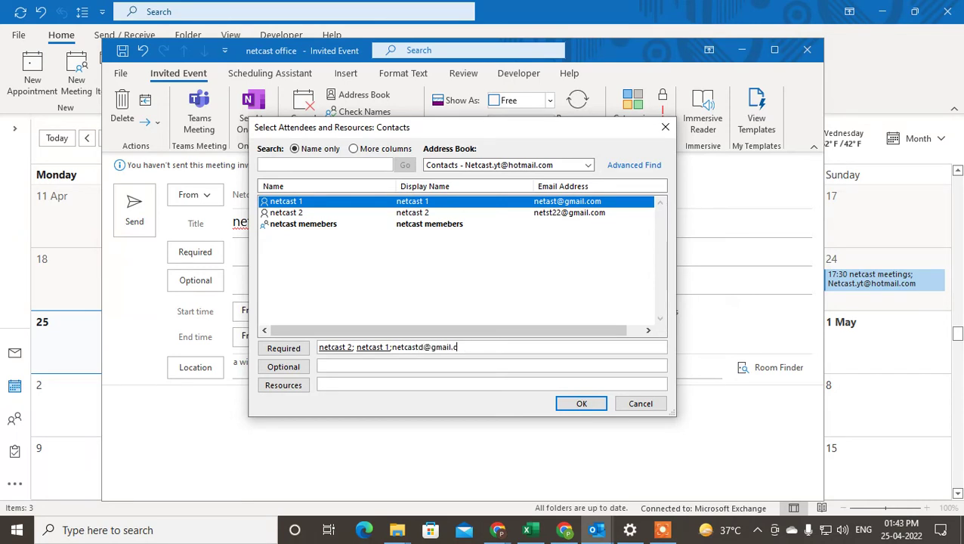
Confirm the attendee list, then close the invitation without saving changes.
click(585, 402)
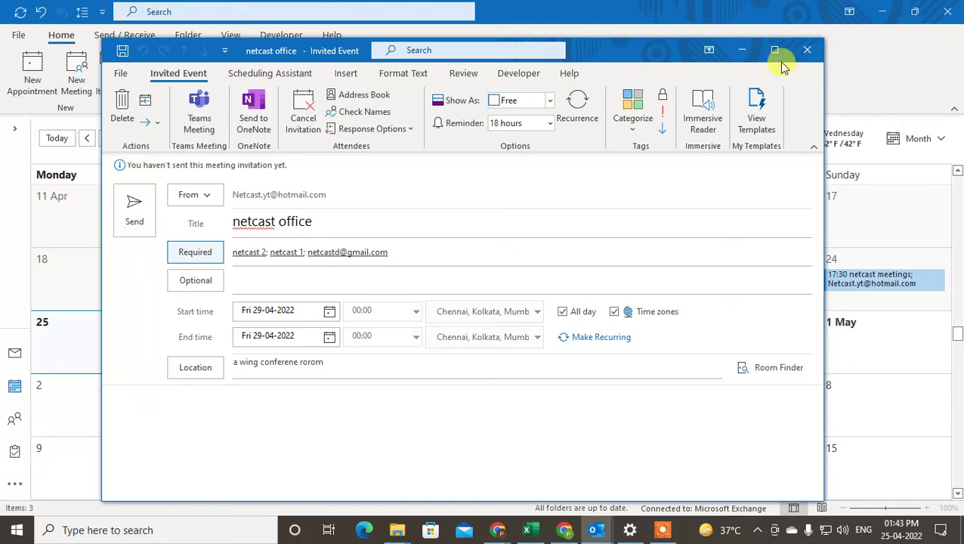
click(802, 54)
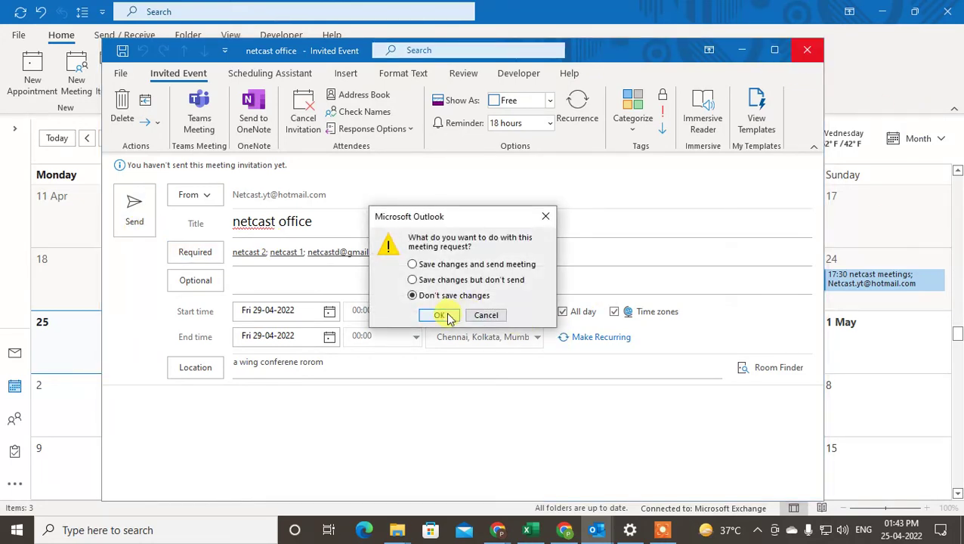
click(444, 316)
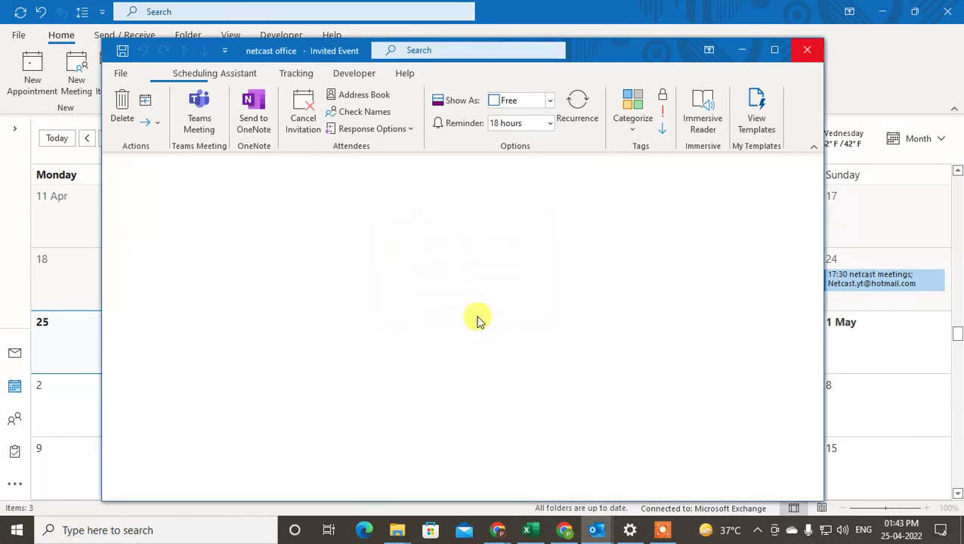
From the Mail inbox, create a blank meeting invitation via New Items > Meeting.
click(15, 353)
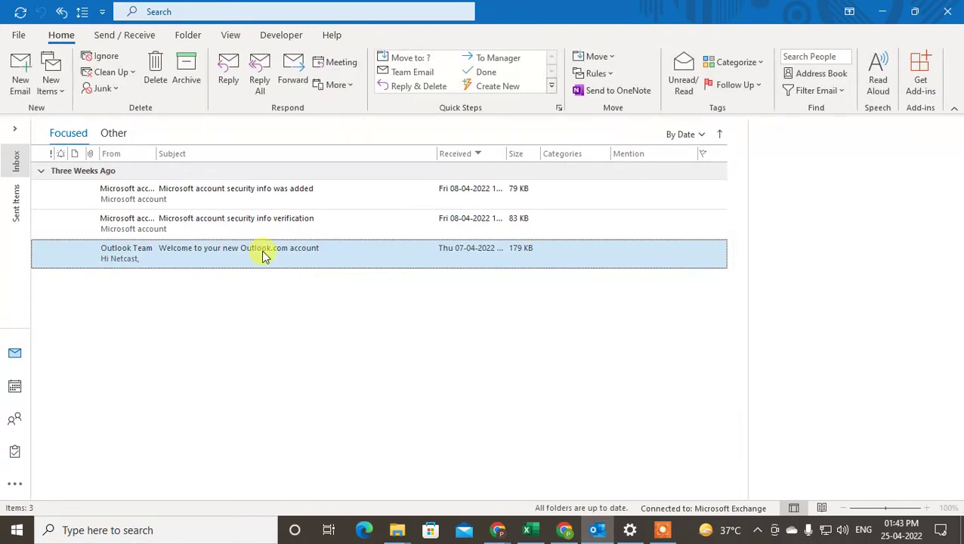
click(55, 88)
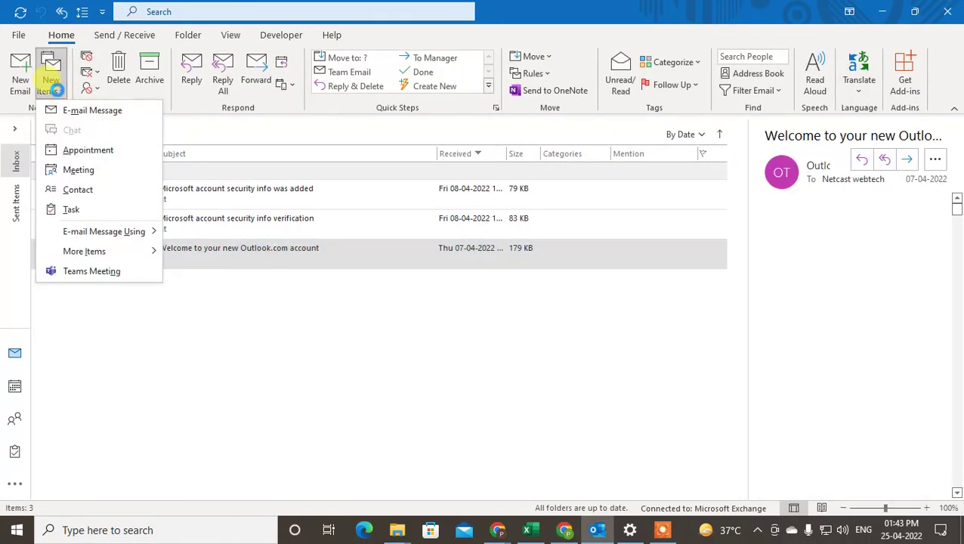
click(87, 164)
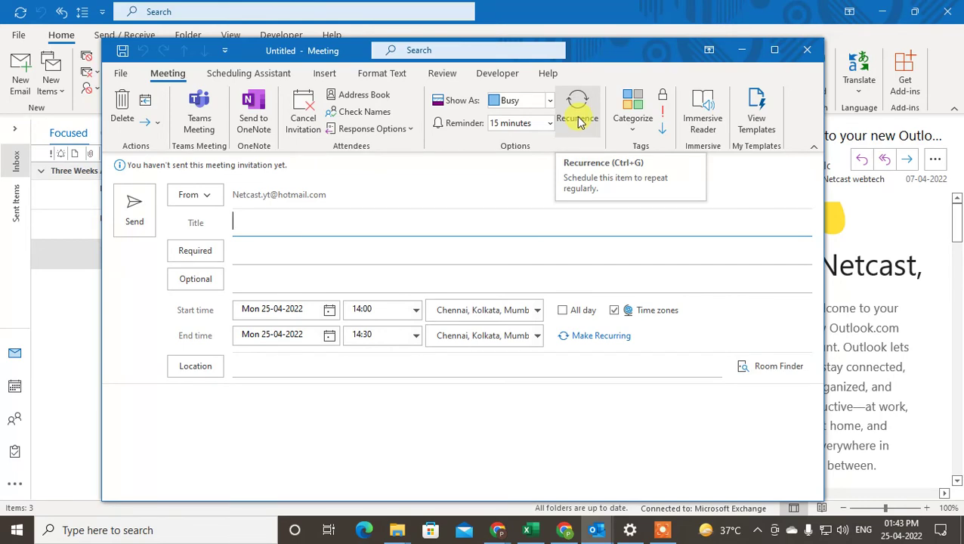
Make the meeting recur weekly on Mondays, 14:00–14:30, from 25-04-2022 to 10-10-2022.
click(579, 123)
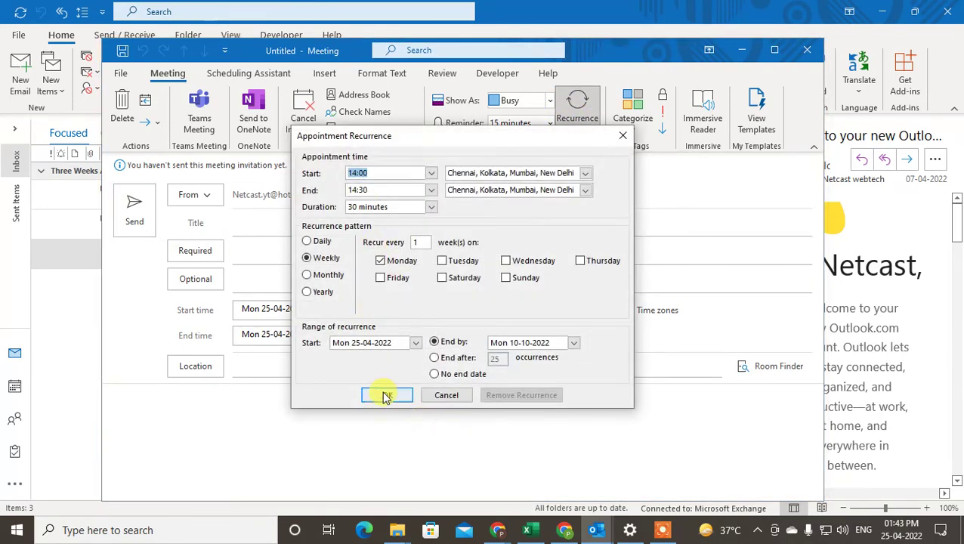
click(385, 394)
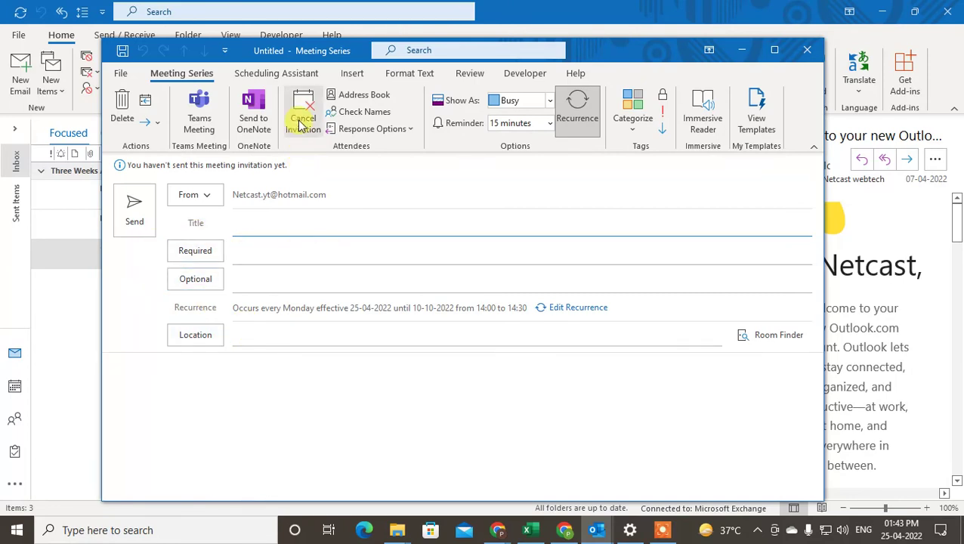
Give the weekly meeting series a 30-minute reminder and keep its Show As status on Busy.
click(550, 123)
click(518, 219)
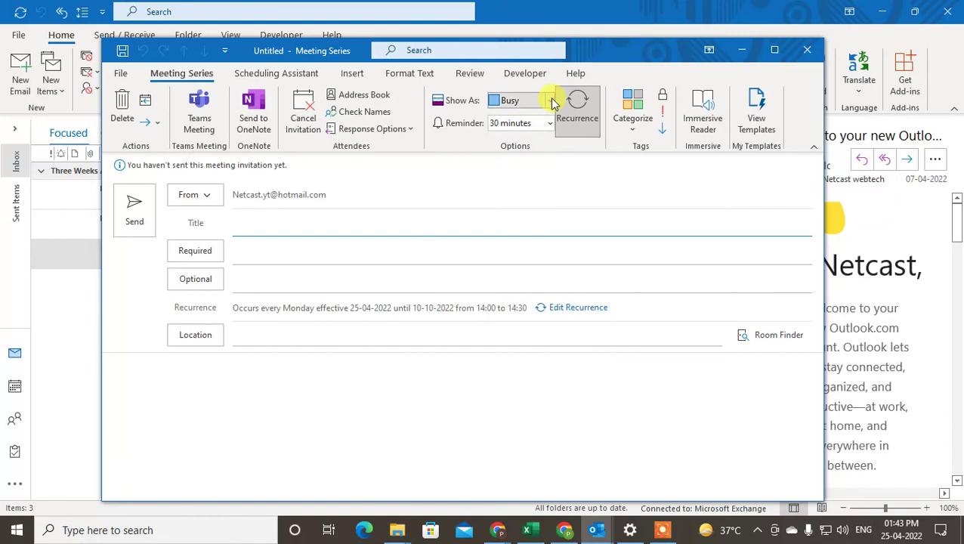
click(552, 101)
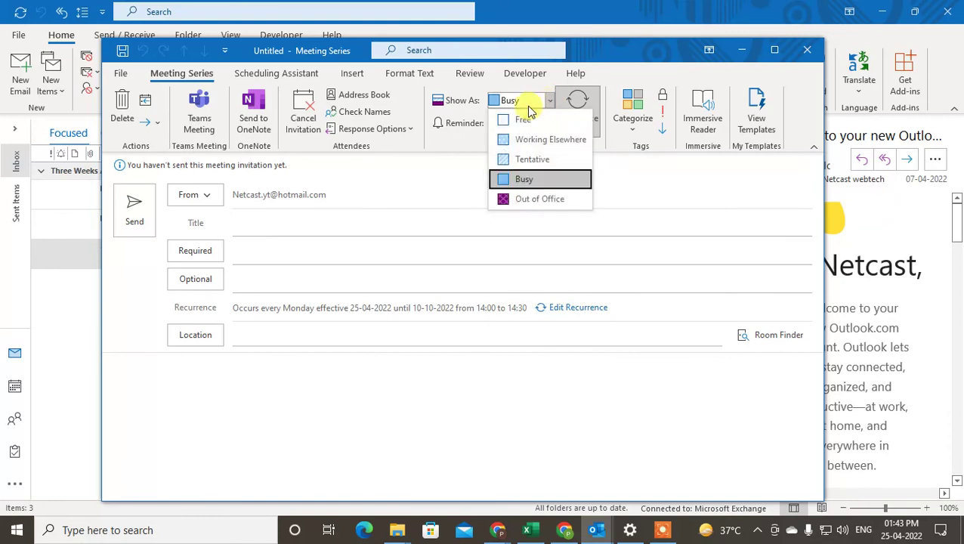
click(542, 181)
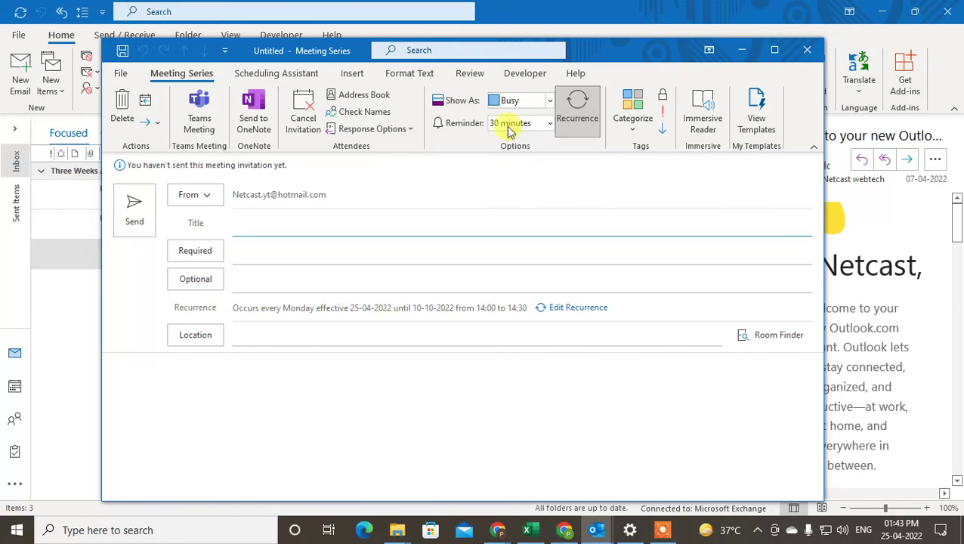
click(550, 101)
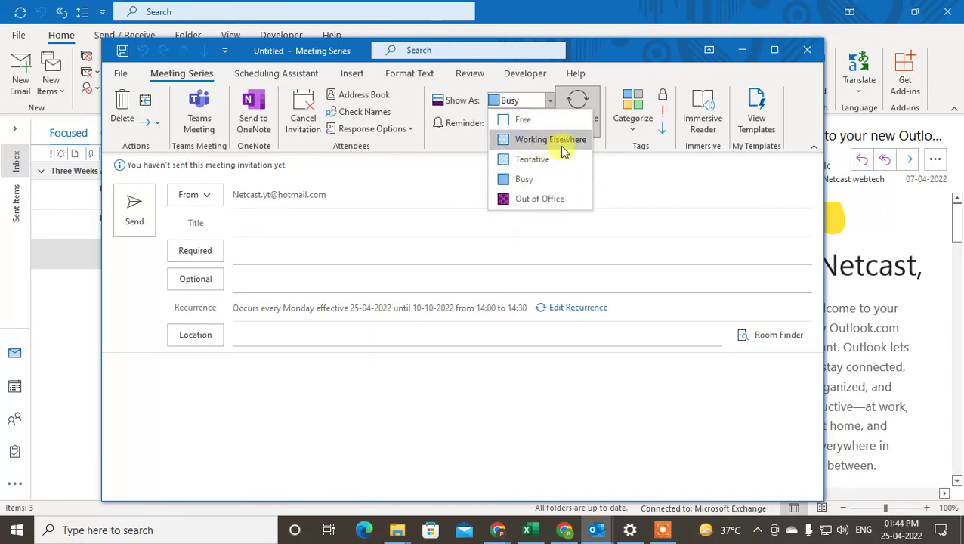
click(538, 179)
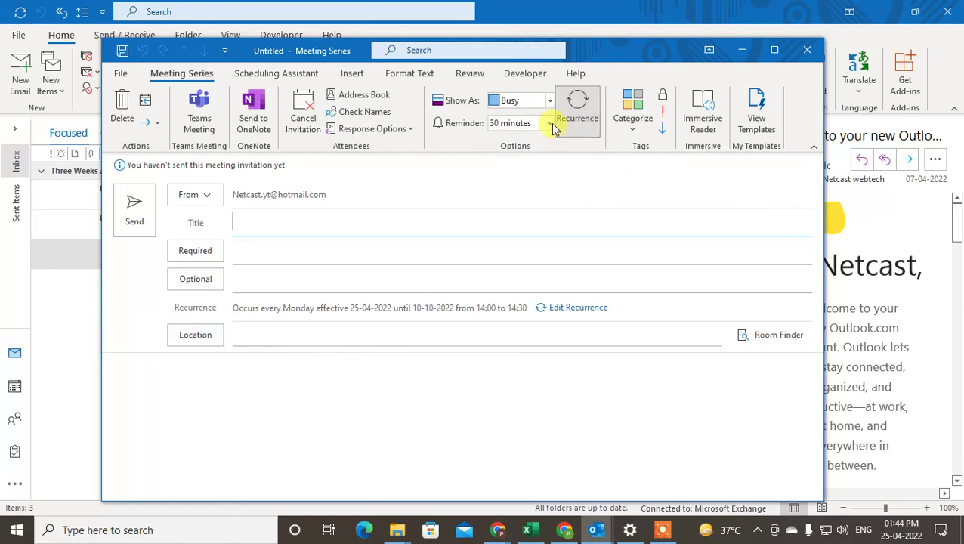